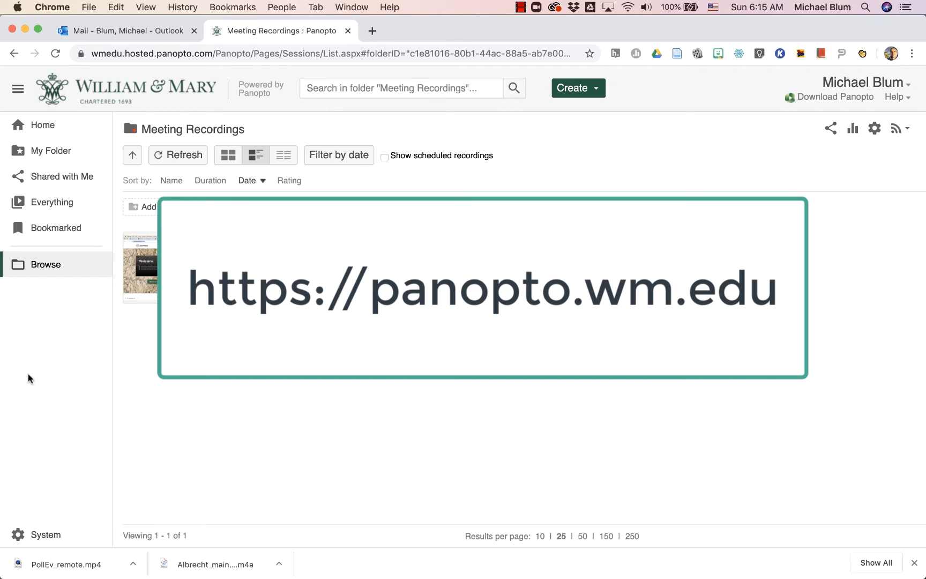
# Step: Browse the list of your own Panopto folders and open the Meeting Recordings folder
pyautogui.click(40, 263)
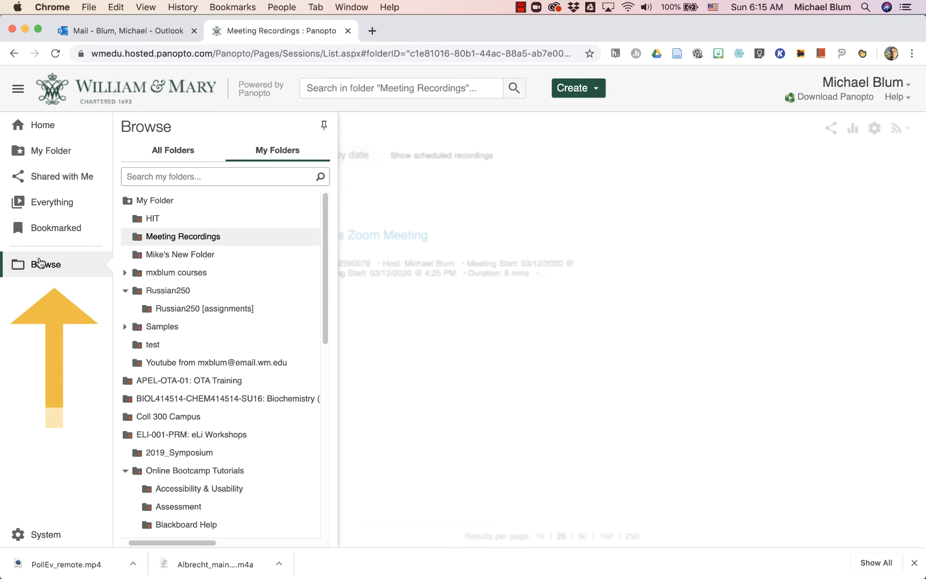
pyautogui.click(172, 152)
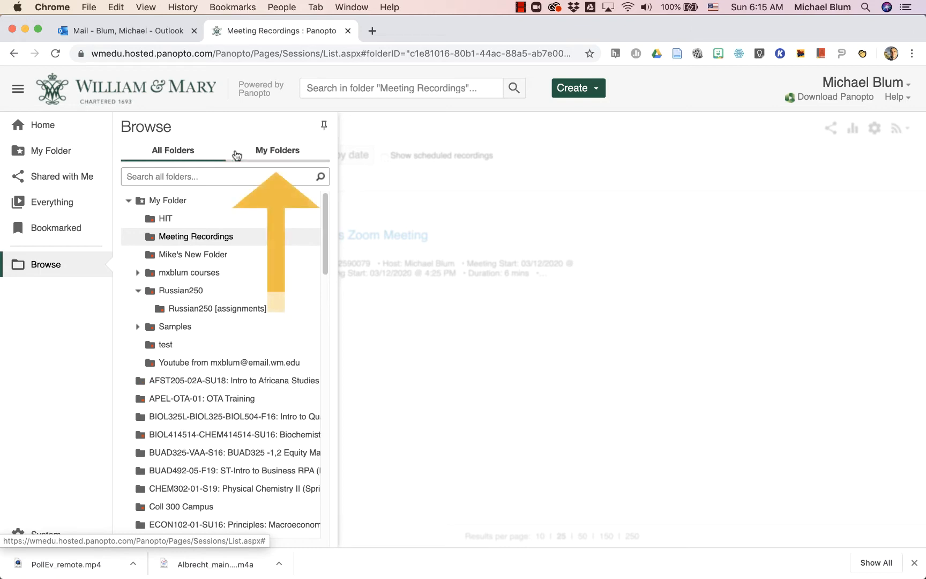
pyautogui.click(276, 152)
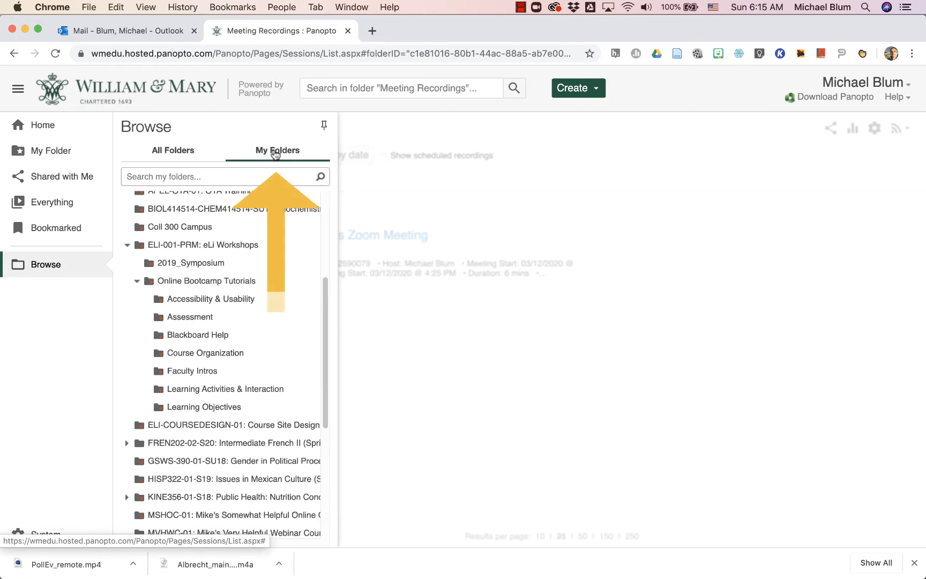
pyautogui.click(188, 181)
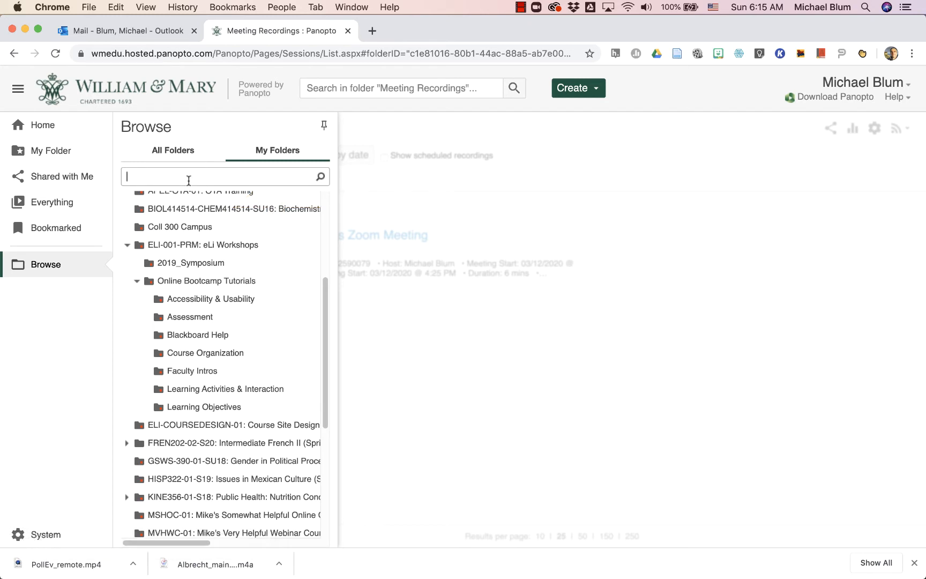
pyautogui.scroll(5, 180, 231)
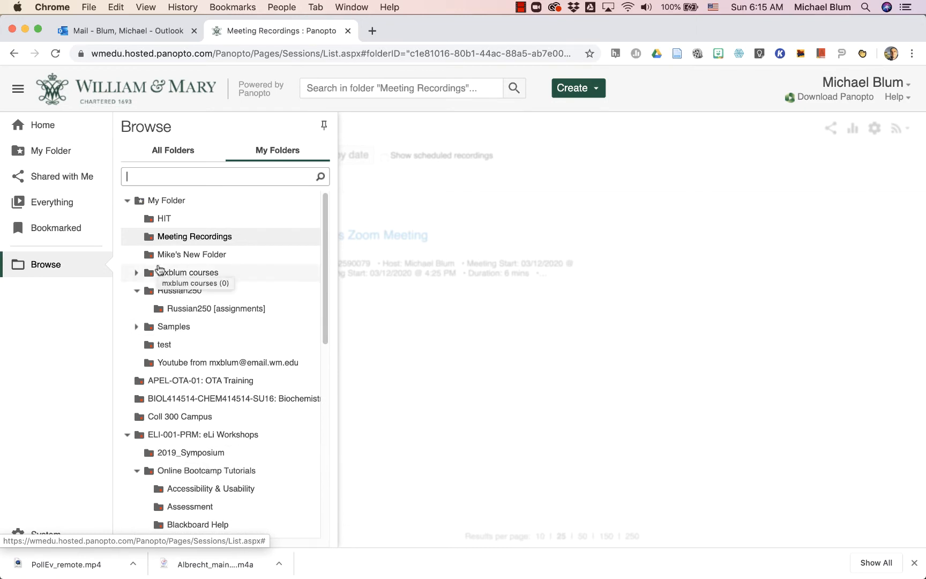
pyautogui.click(184, 237)
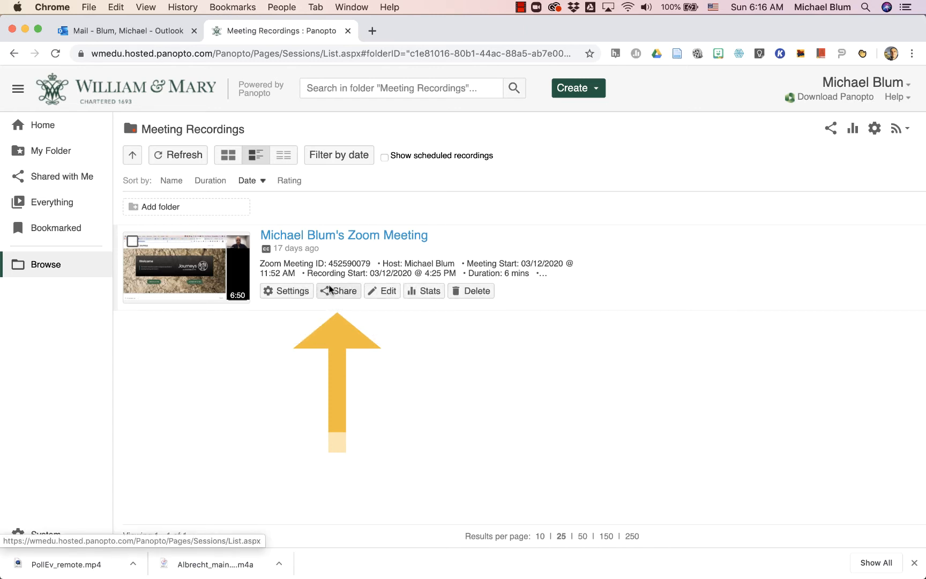
# Step: Open the Zoom meeting recording's sharing settings, set access to Anyone with the link, and copy its link
pyautogui.click(330, 290)
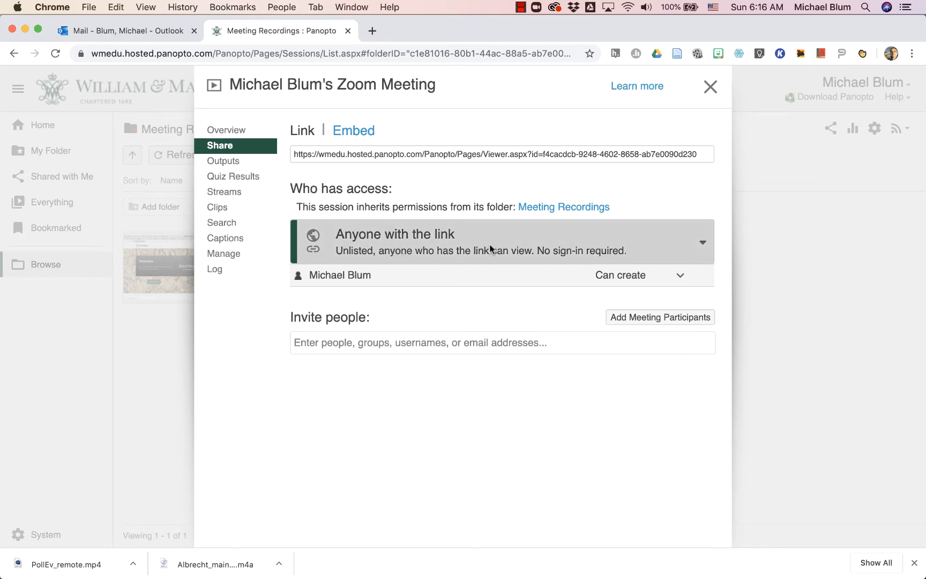
pyautogui.click(702, 241)
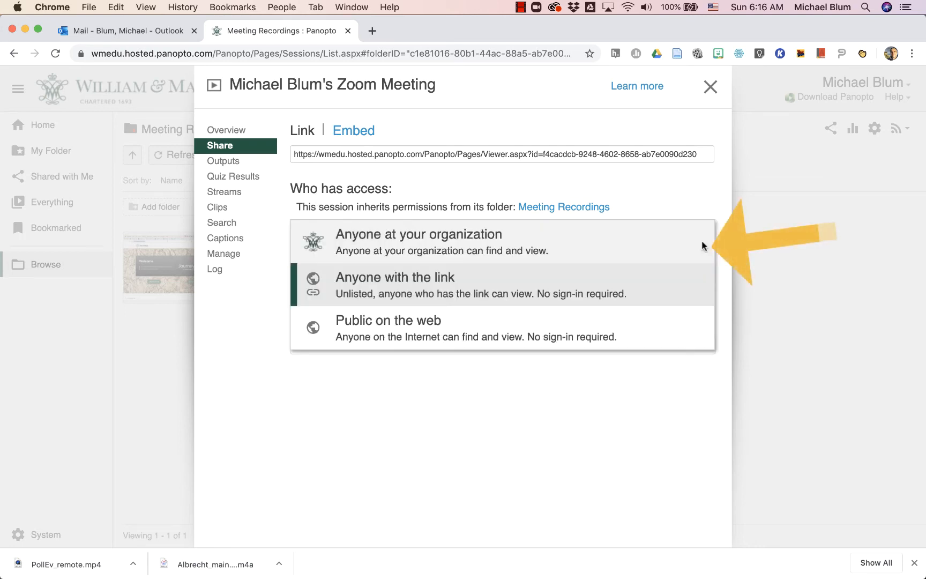
pyautogui.click(433, 285)
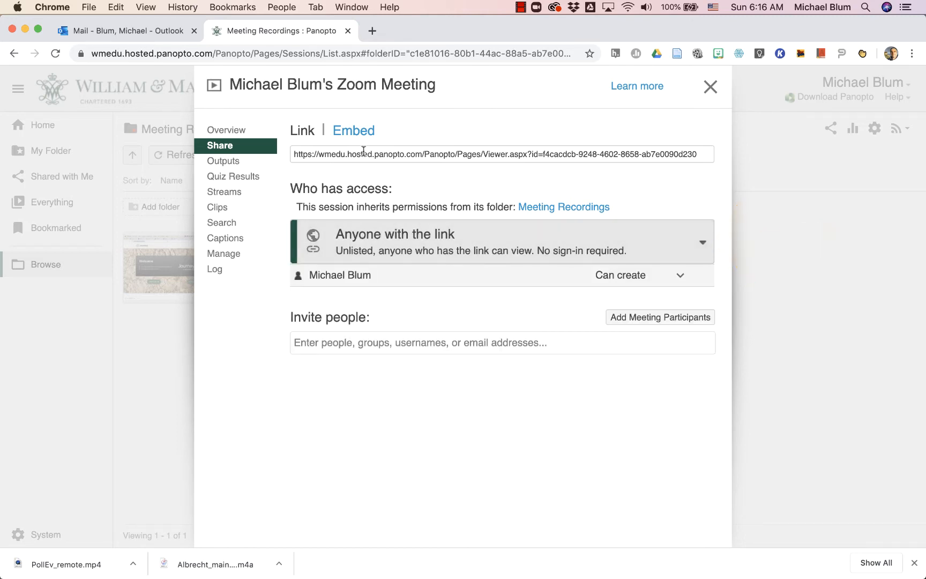
pyautogui.click(304, 156)
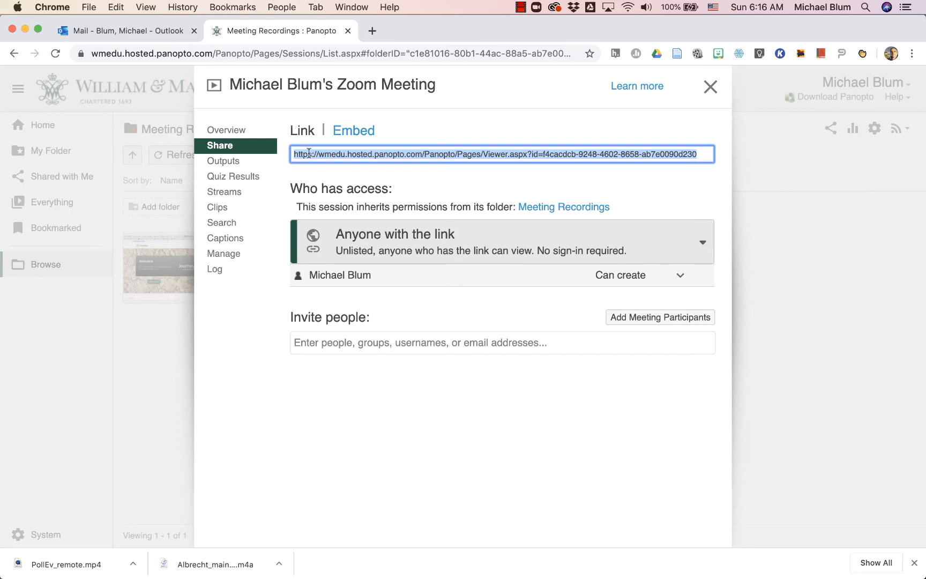
# Step: Open Blackboard in a new browser tab and go to the Somewhat Helpful Online Course
pyautogui.click(373, 31)
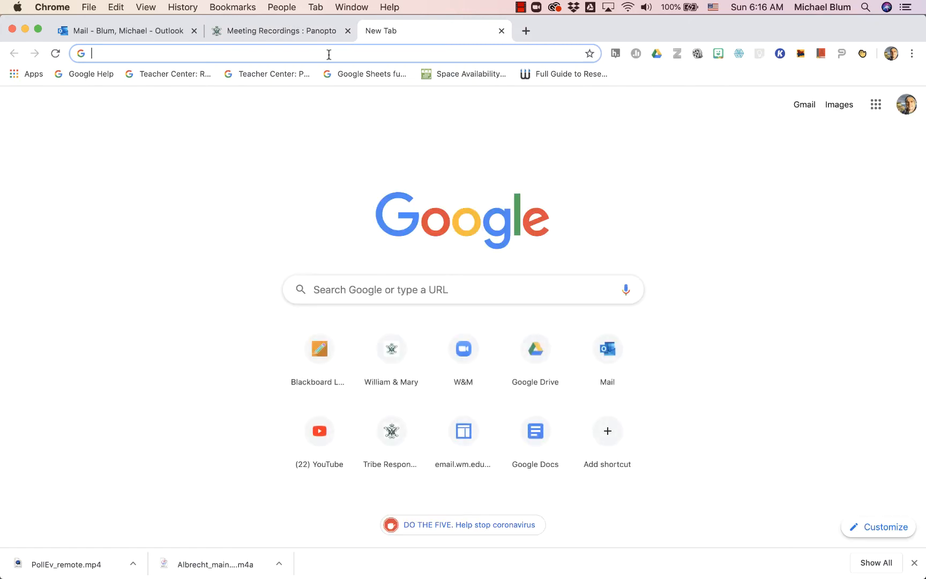
pyautogui.write('blackb')
pyautogui.press('Return')
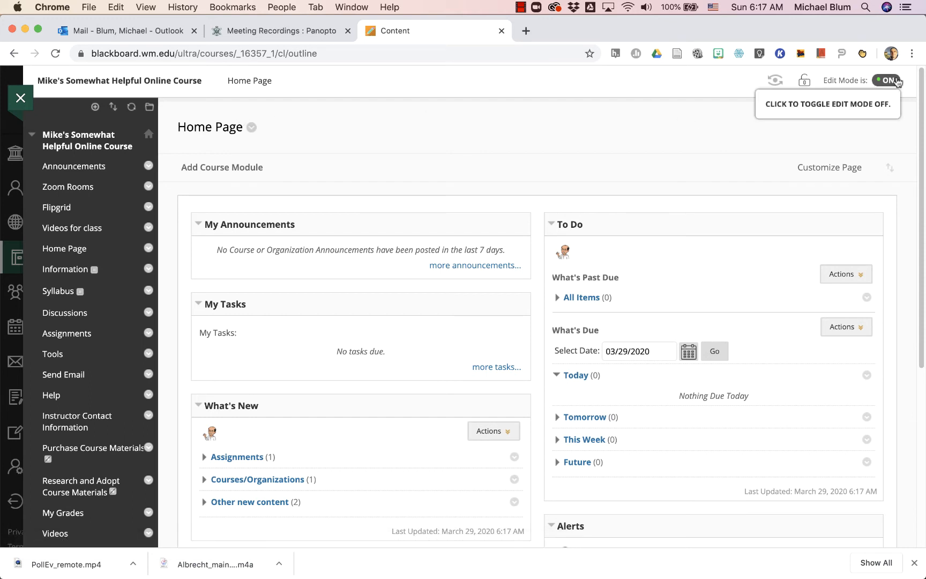
# Step: Add a content area named Panopto Videos to the course menu and make it available to users
pyautogui.click(95, 107)
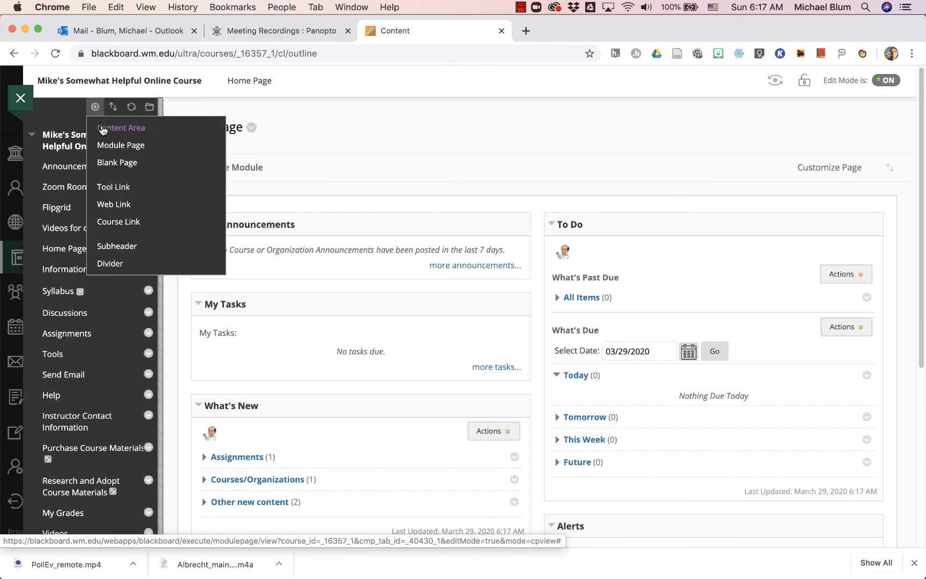
pyautogui.click(103, 130)
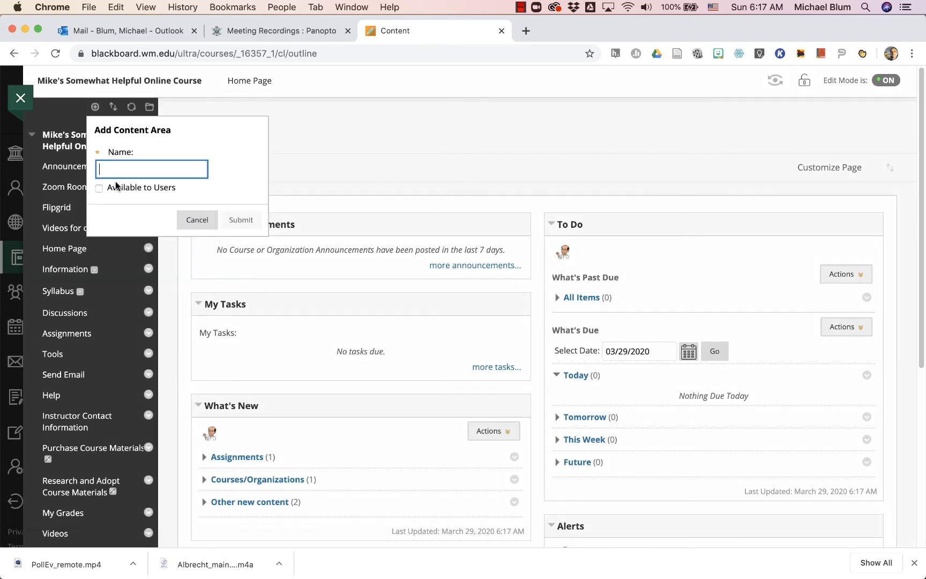
pyautogui.write('Panop')
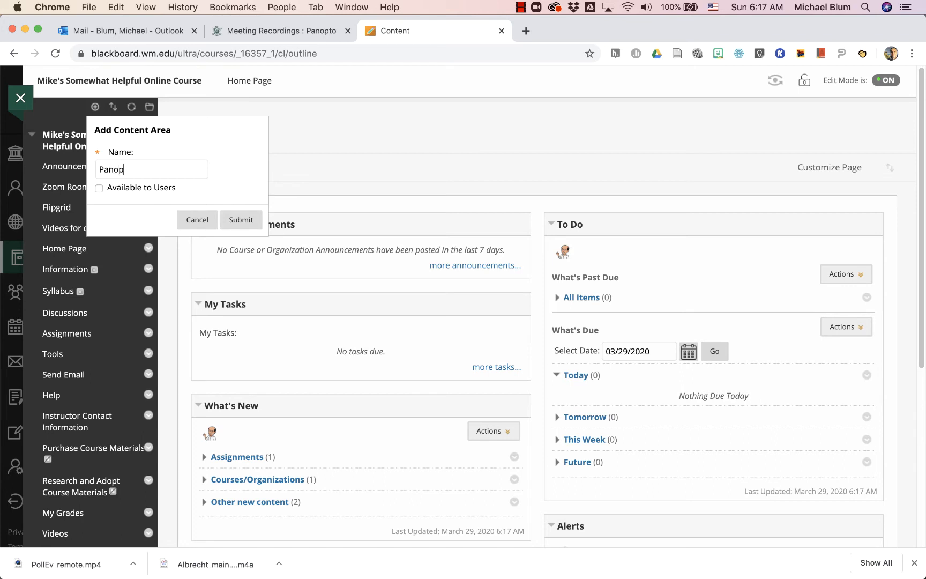
pyautogui.write('to Videos')
pyautogui.click(99, 188)
pyautogui.click(240, 219)
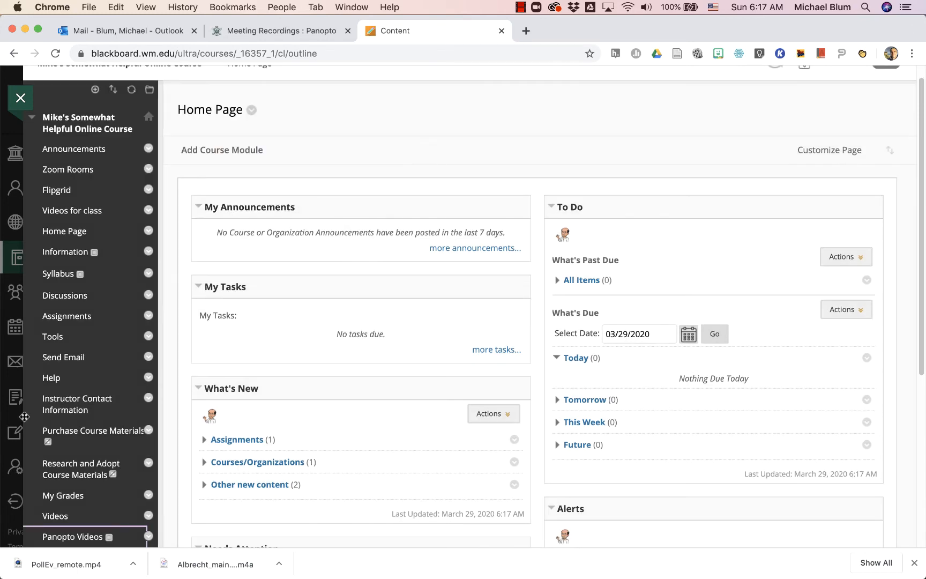
# Step: Move Panopto Videos directly below Announcements in the course menu and open that content area
pyautogui.scroll(-3, 33, 488)
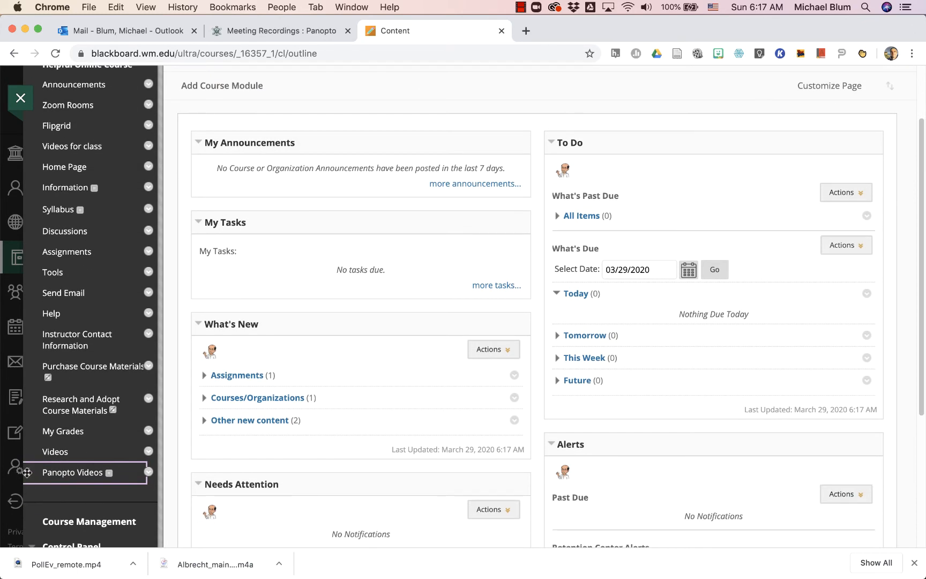
pyautogui.moveTo(27, 472); pyautogui.dragTo(36, 191)
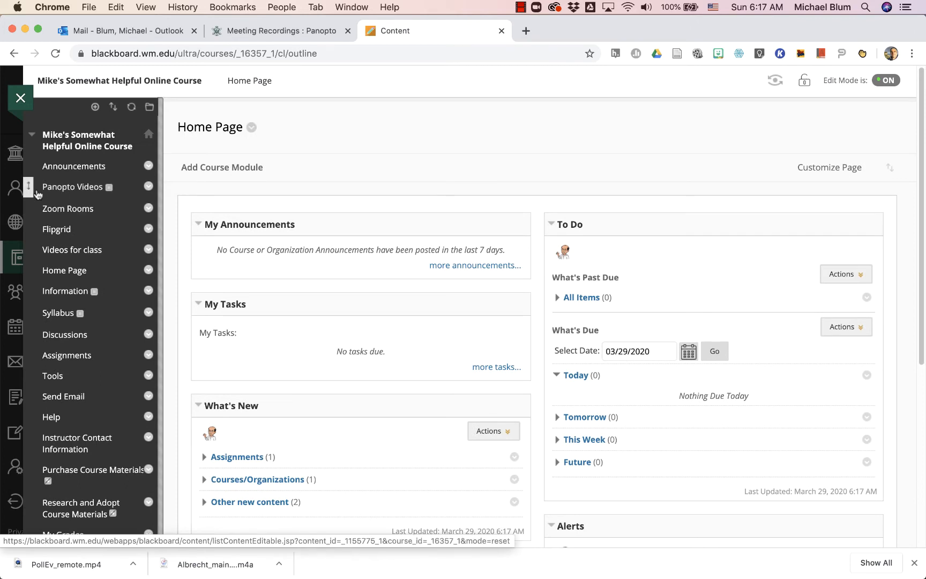
pyautogui.click(67, 187)
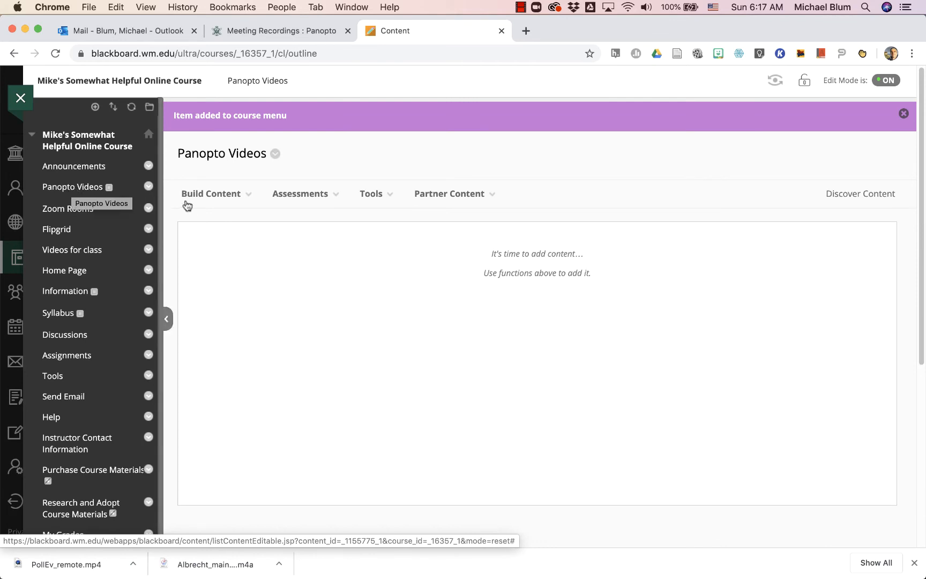
# Step: Start a new web link in the Panopto Videos content area and name it Video 1
pyautogui.click(209, 200)
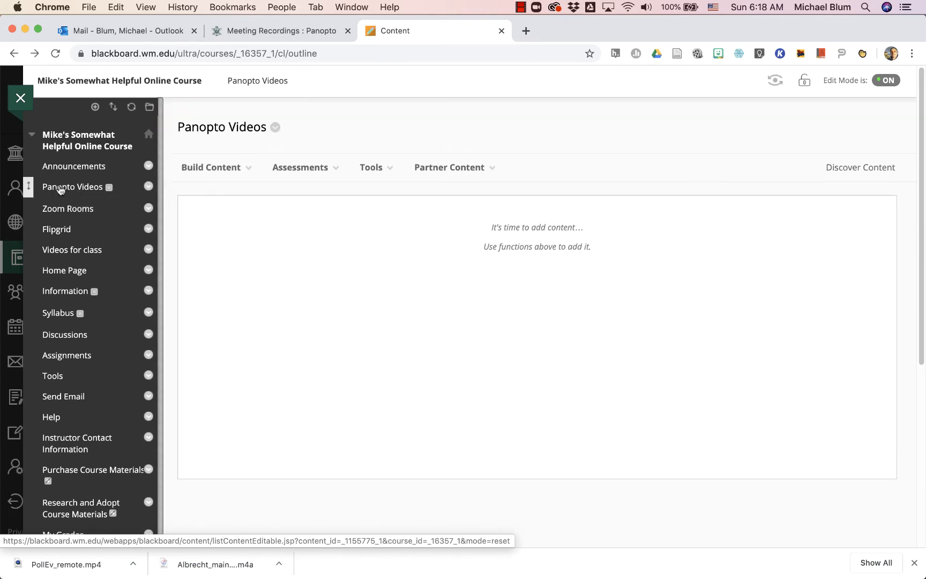
pyautogui.click(230, 171)
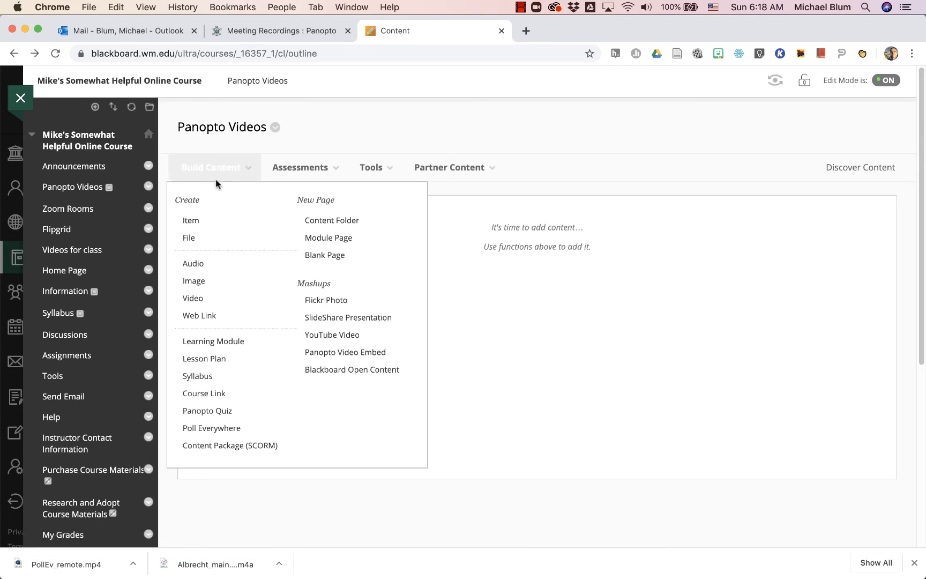
pyautogui.click(197, 318)
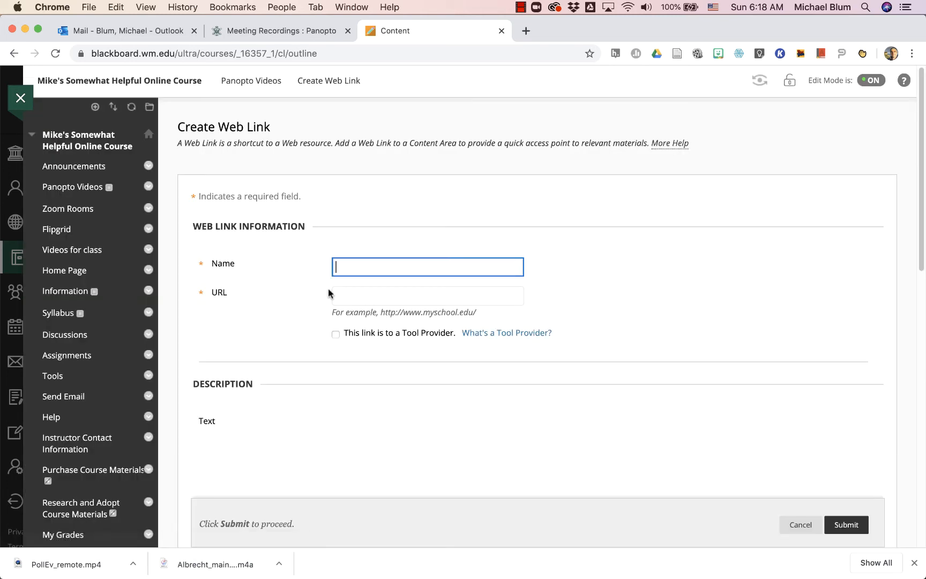
pyautogui.click(342, 267)
pyautogui.write('Vi')
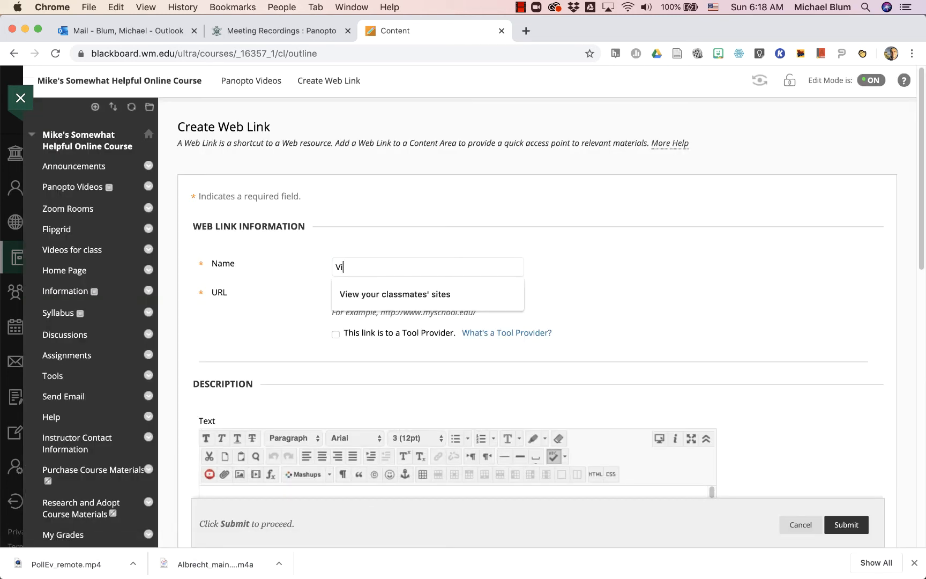
pyautogui.write('deo 1')
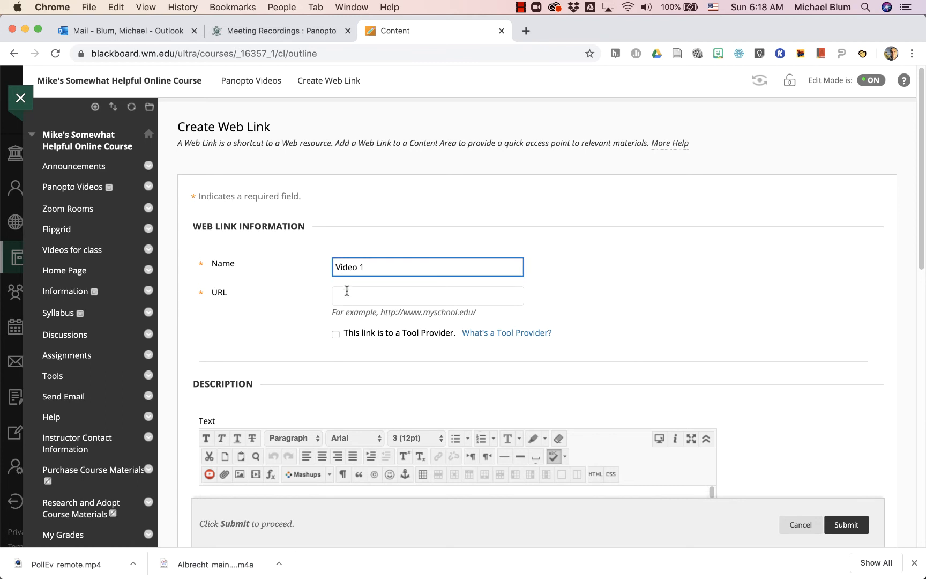
# Step: Paste the copied recording link as the URL of the web link and submit it
pyautogui.click(346, 296)
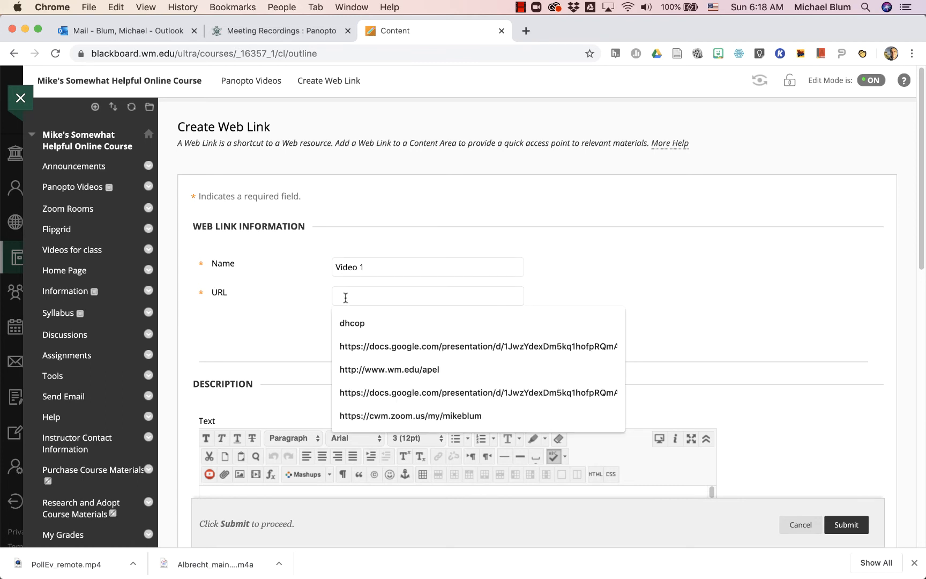
pyautogui.press('super+v')
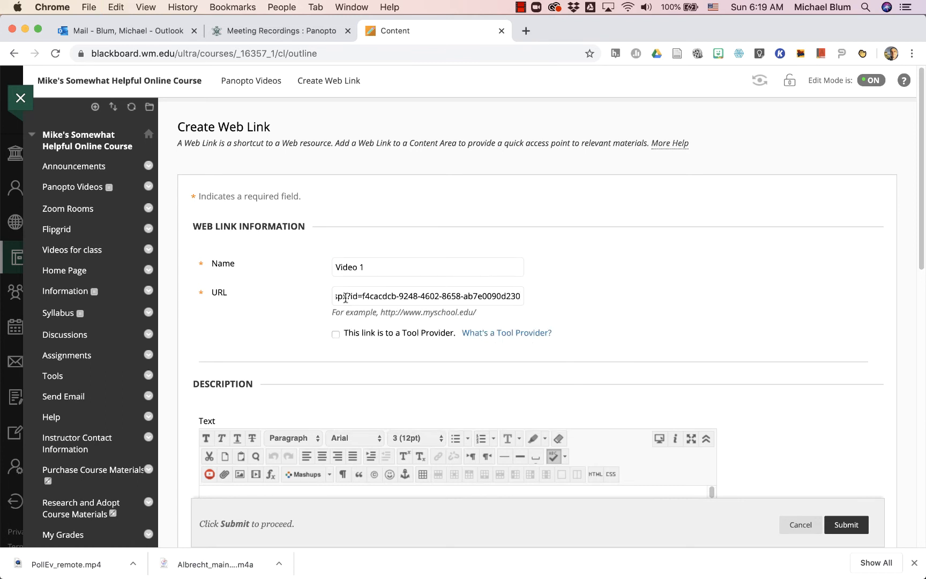
pyautogui.scroll(-8, 698, 403)
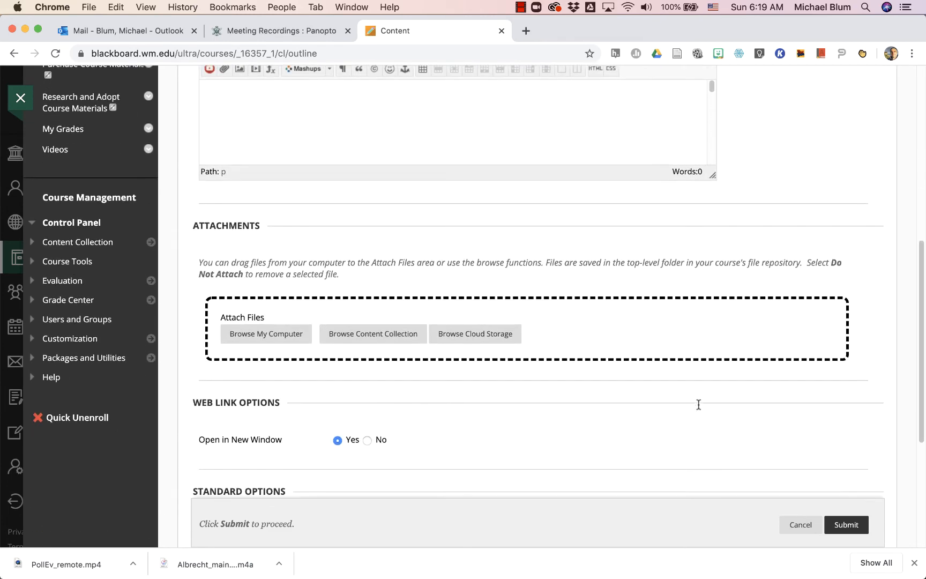
pyautogui.scroll(-5, 697, 403)
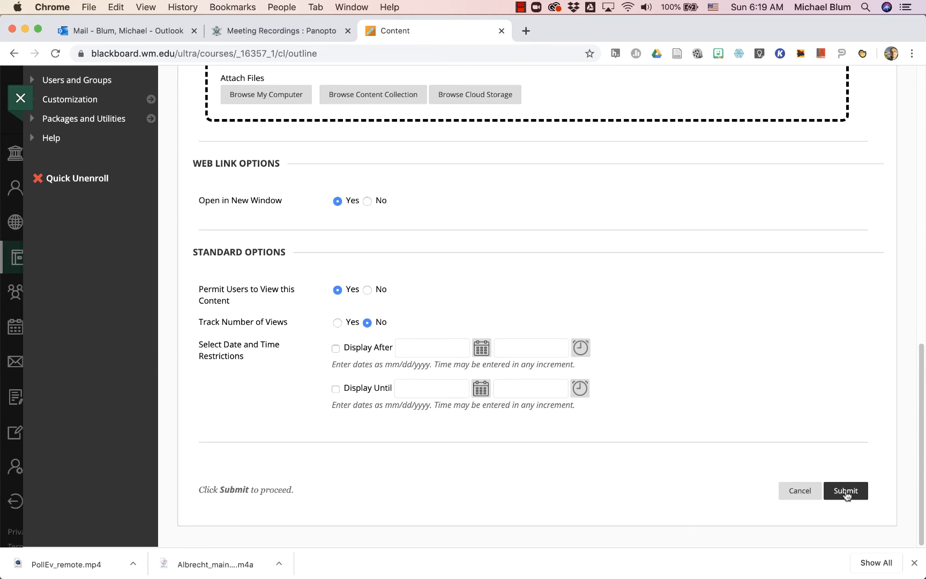
pyautogui.click(847, 491)
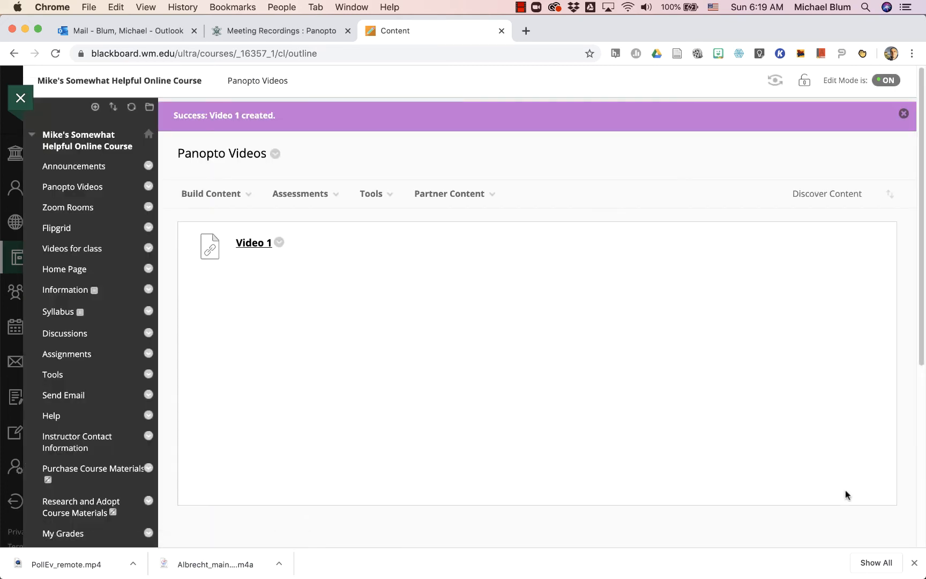
# Step: Test the Video 1 link by briefly playing the recording, and close the viewer tab
pyautogui.click(247, 244)
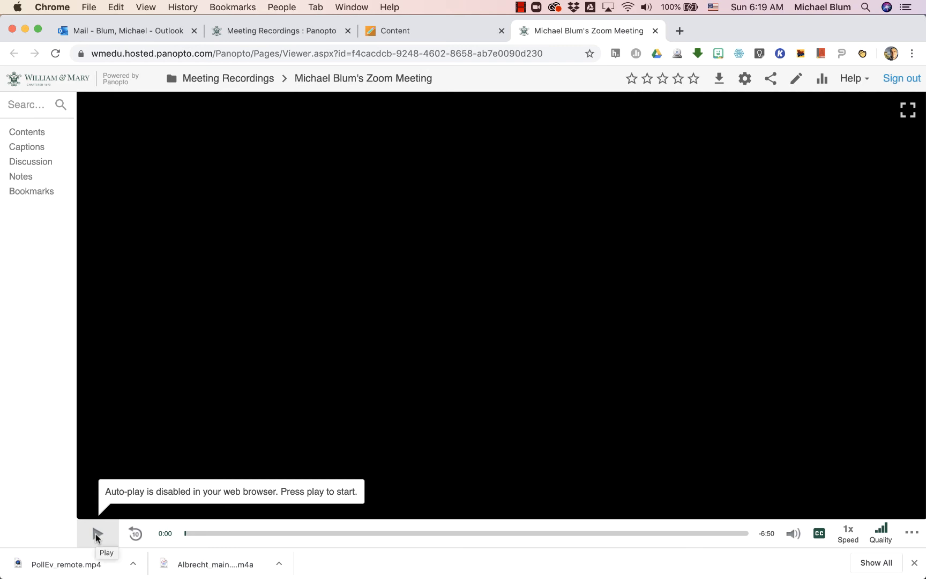
pyautogui.click(96, 534)
pyautogui.click(97, 534)
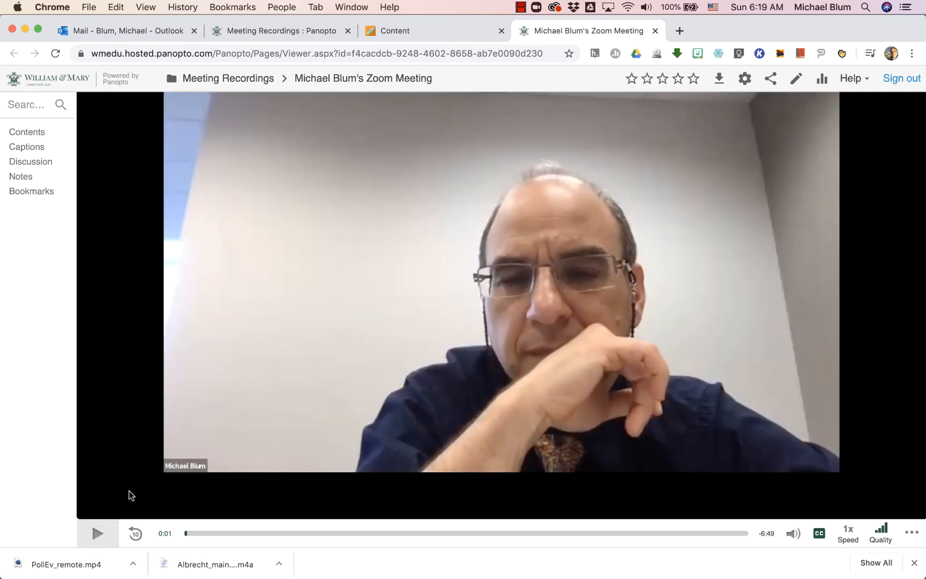
pyautogui.click(655, 31)
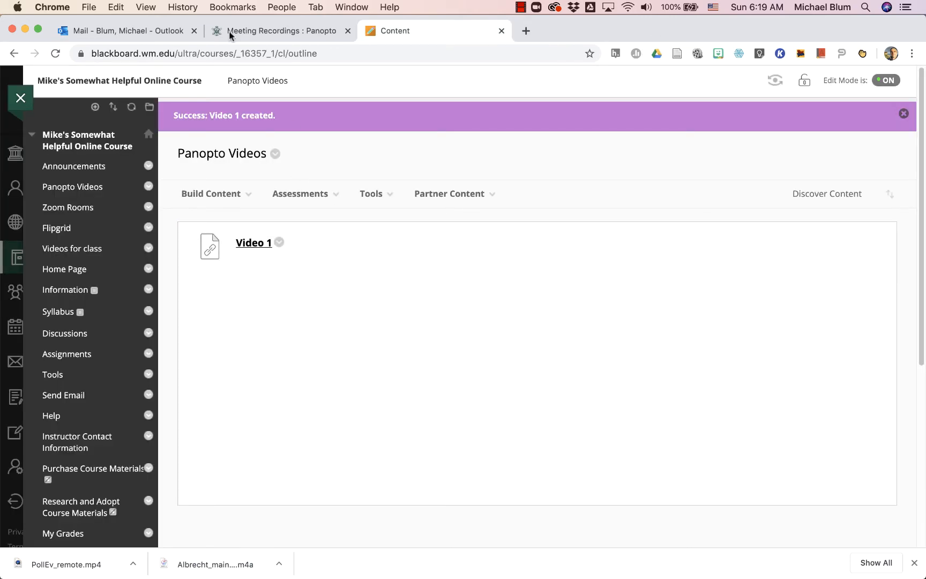
# Step: Return to the Panopto browser tab and close the recording's sharing settings
pyautogui.click(258, 31)
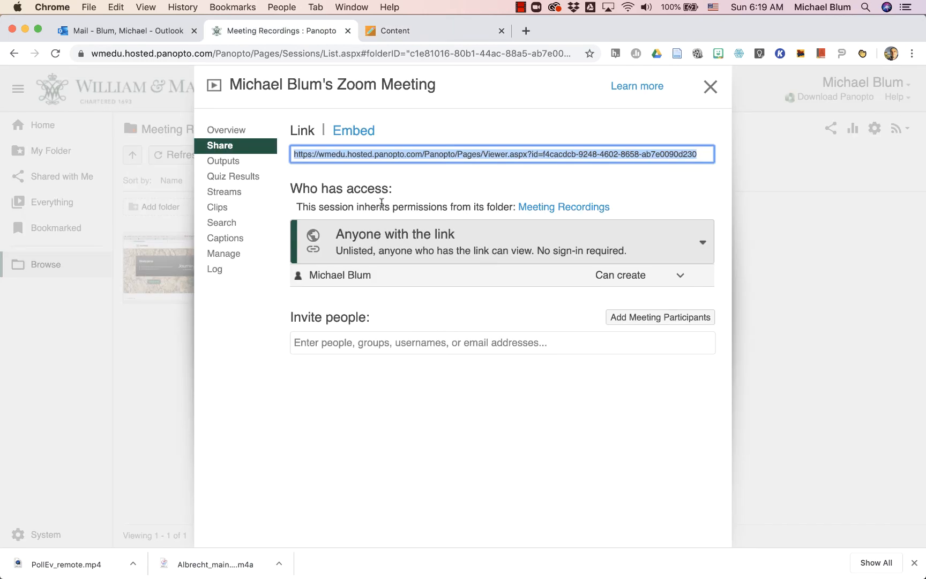
pyautogui.click(711, 87)
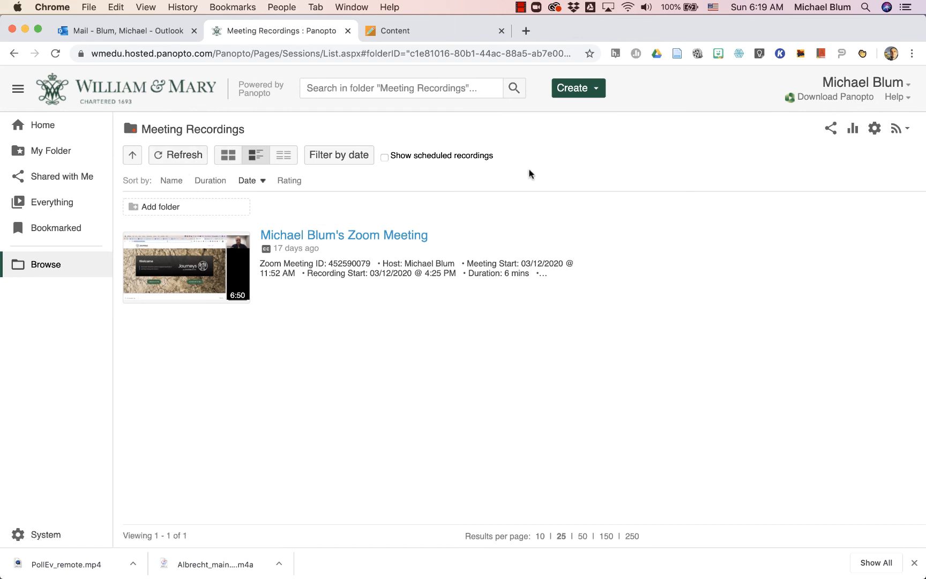
pyautogui.moveTo(401, 294)
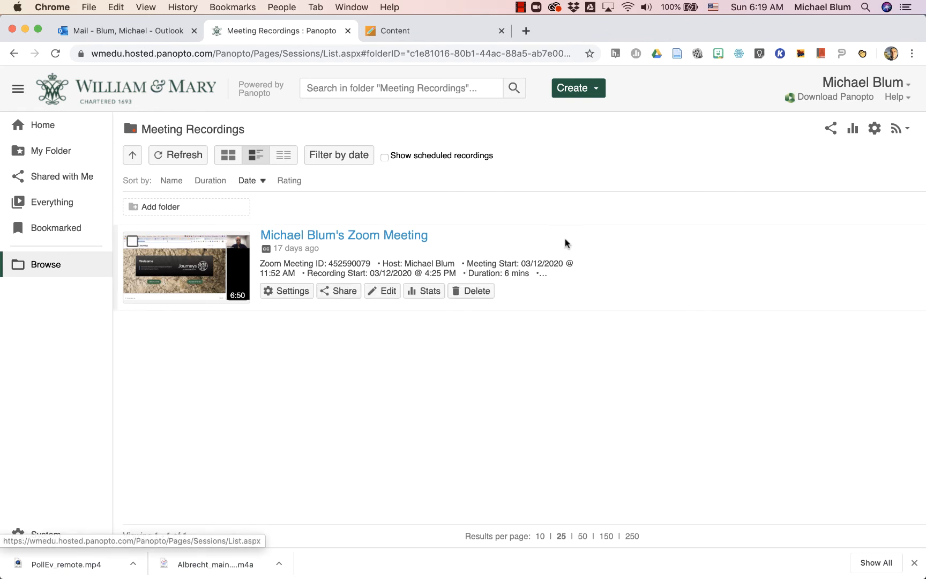
# Step: Copy the sharing link of the whole Meeting Recordings folder and close the folder's sharing settings
pyautogui.click(831, 129)
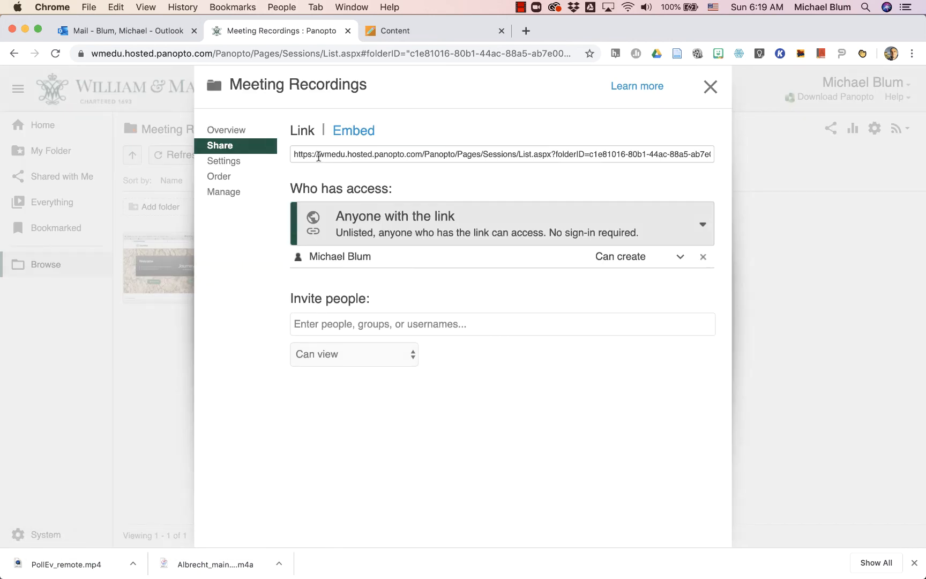
pyautogui.click(319, 156)
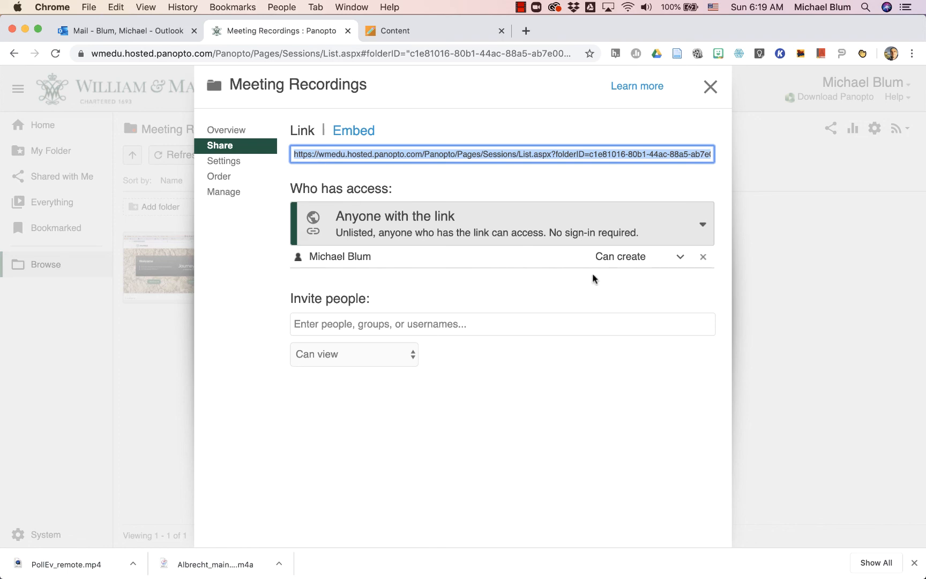
pyautogui.click(793, 378)
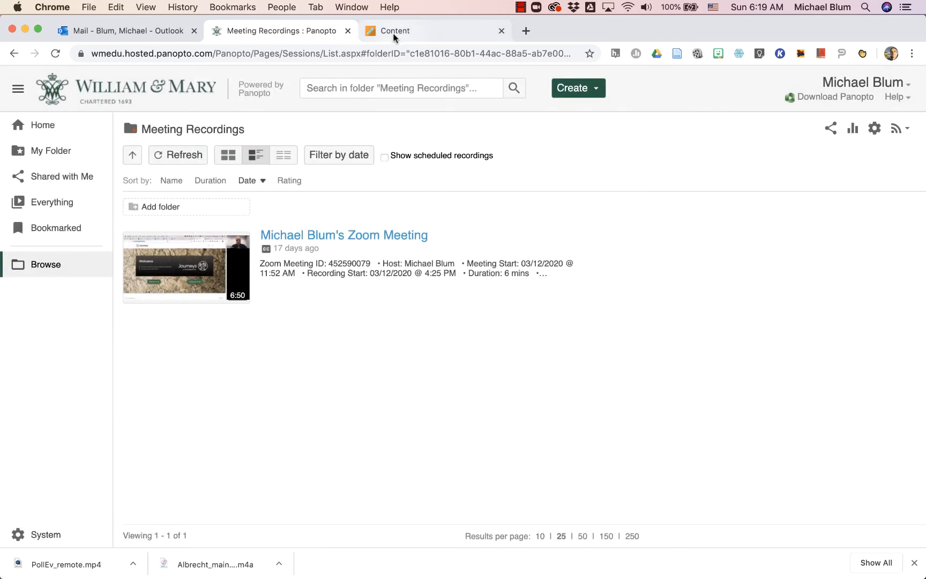
# Step: Switch to Blackboard and start a new web link in the Panopto Videos content area, named Entire Panopto folder
pyautogui.click(396, 34)
pyautogui.click(211, 193)
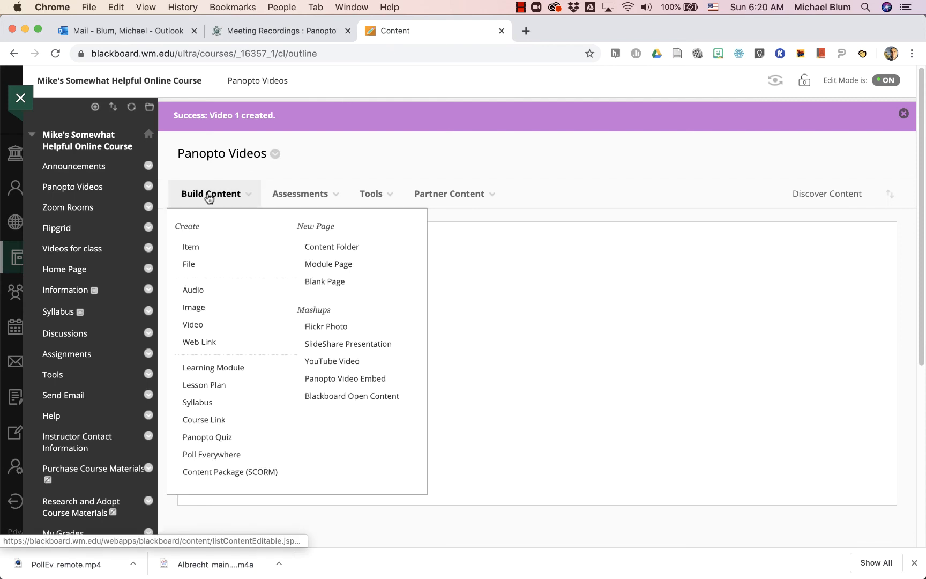
pyautogui.click(200, 342)
pyautogui.click(333, 271)
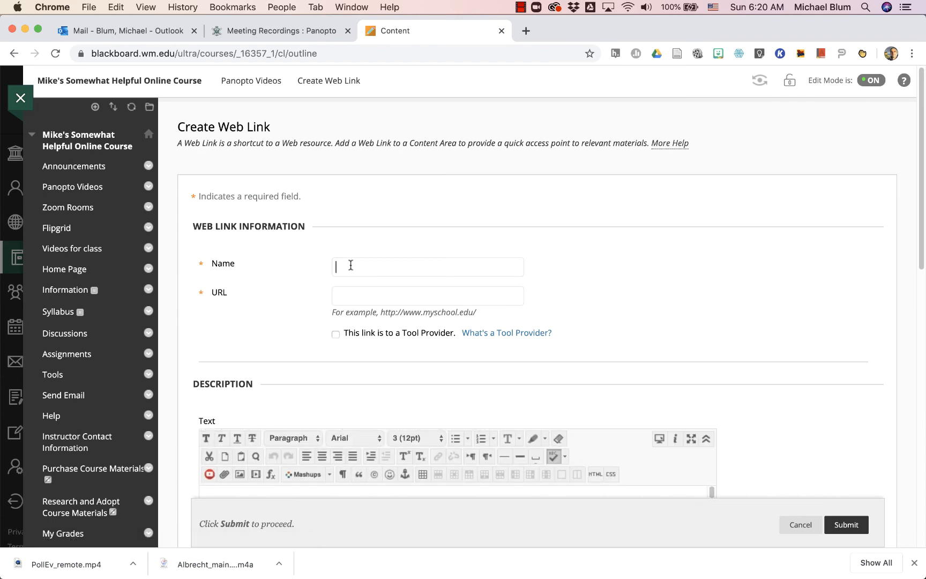
pyautogui.write('E')
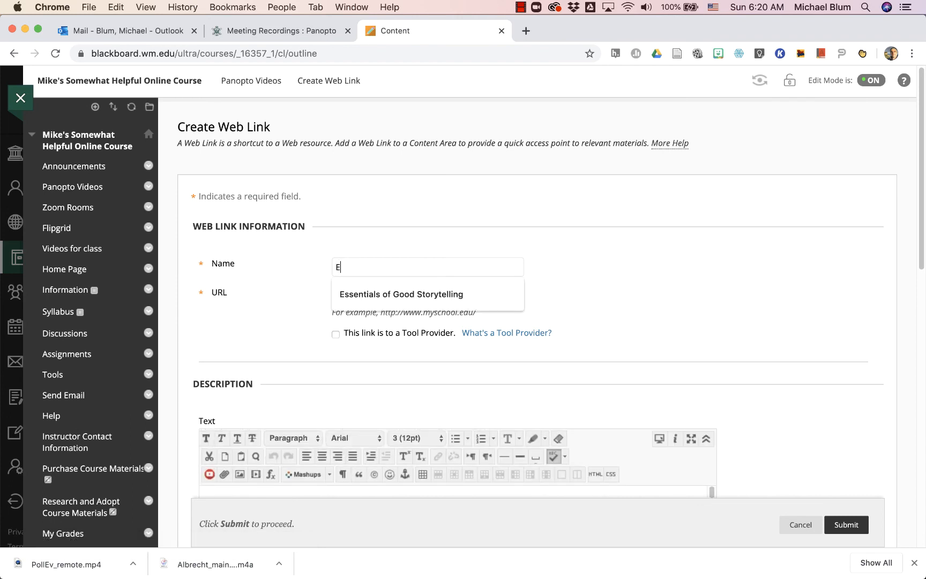
pyautogui.write('ntire Panopto ')
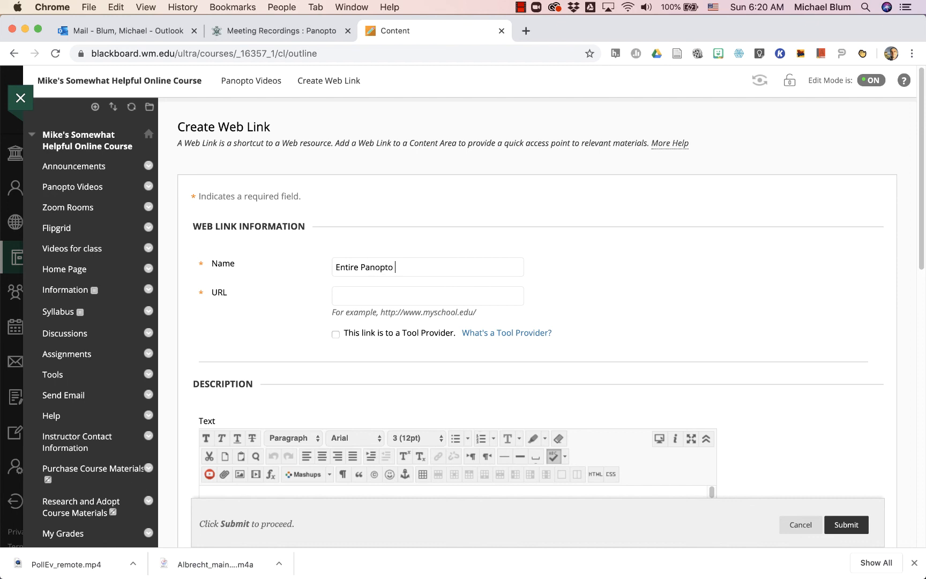
pyautogui.write('folder')
# Step: Submit the web link with the copied folder link as its URL, and open it from the content area
pyautogui.click(346, 298)
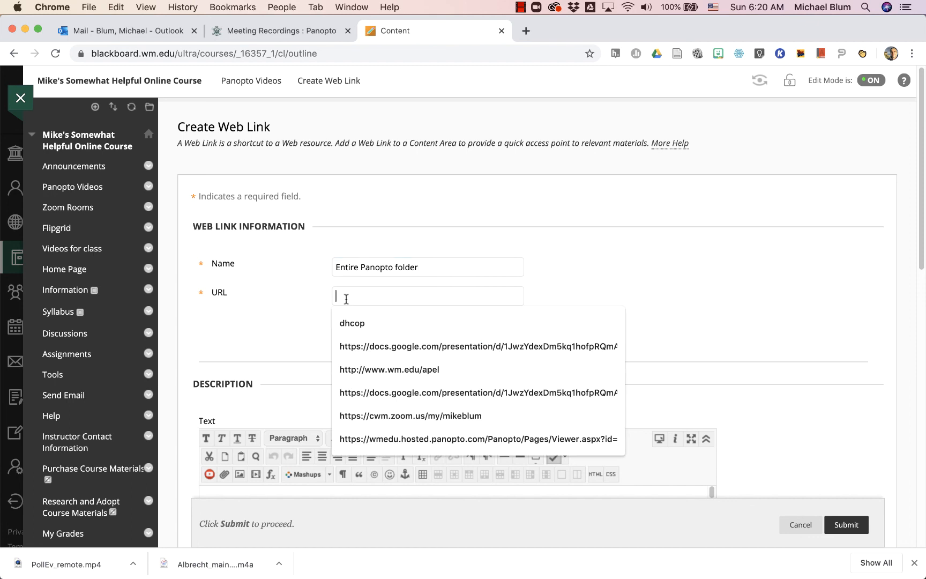
pyautogui.press('super+v')
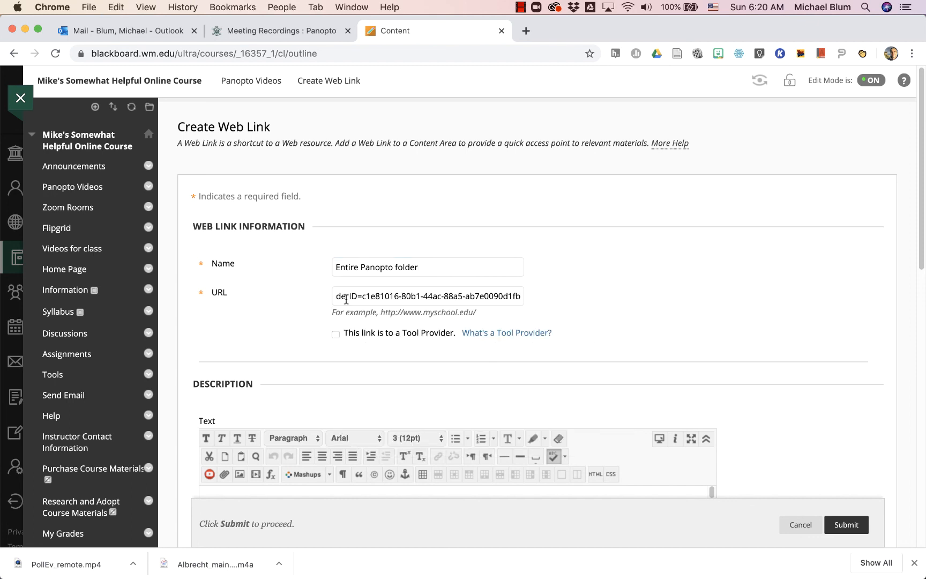
pyautogui.click(846, 525)
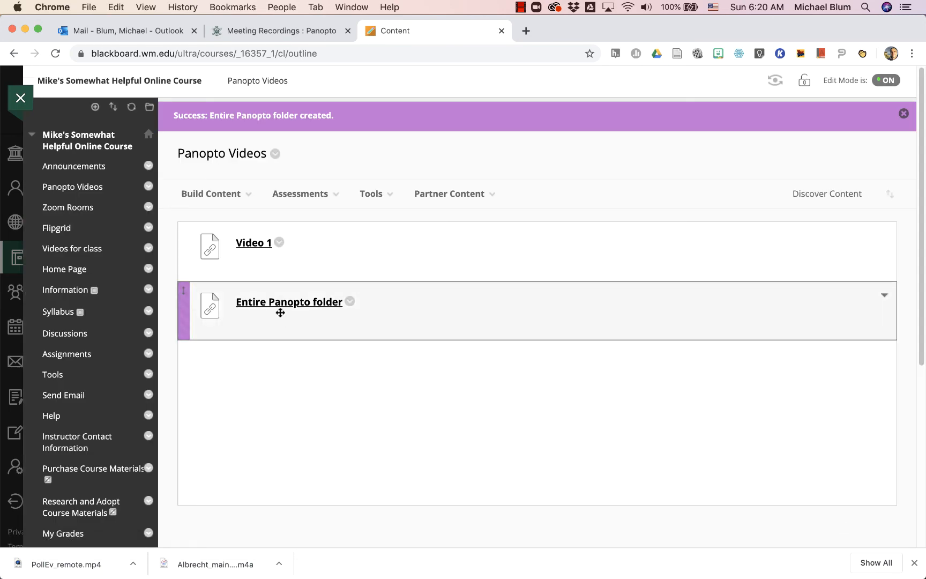
pyautogui.click(261, 302)
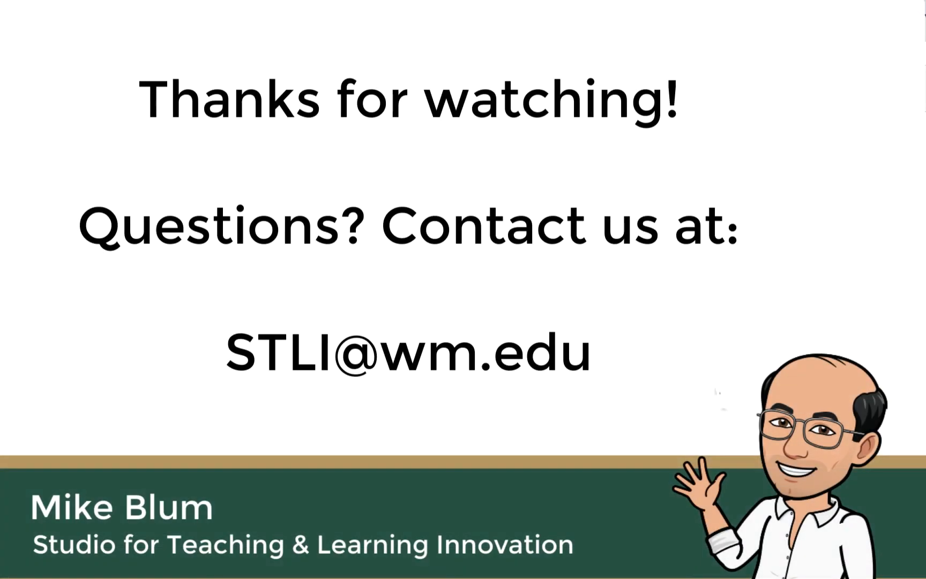